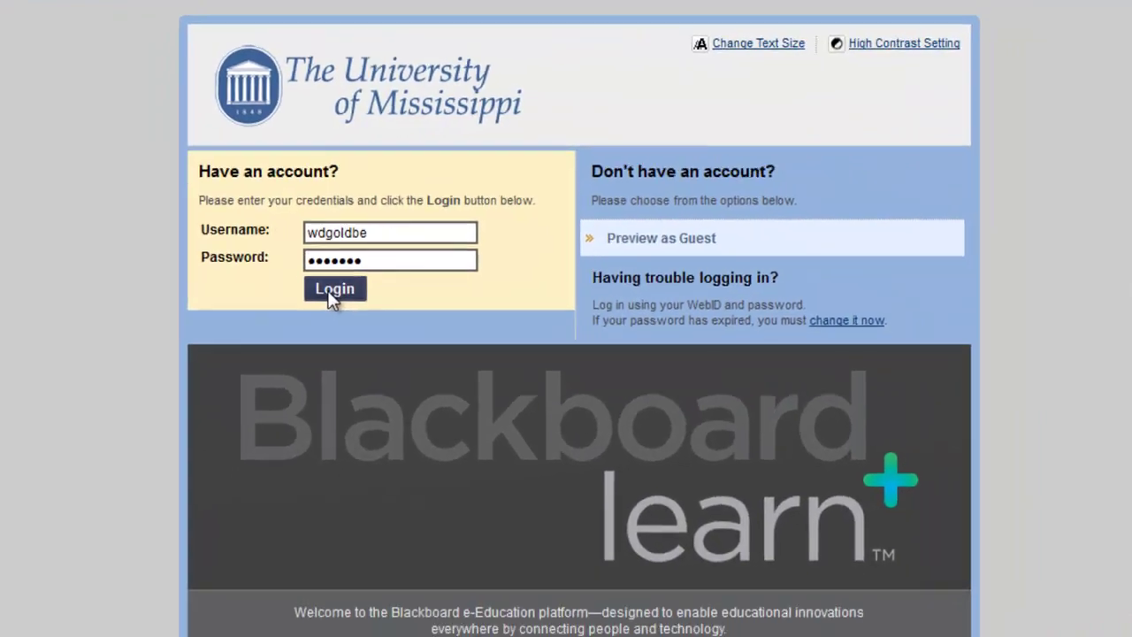
Step: Log in and go to the Assignments page of the Writ 102 First-Year Writing II course
click(334, 292)
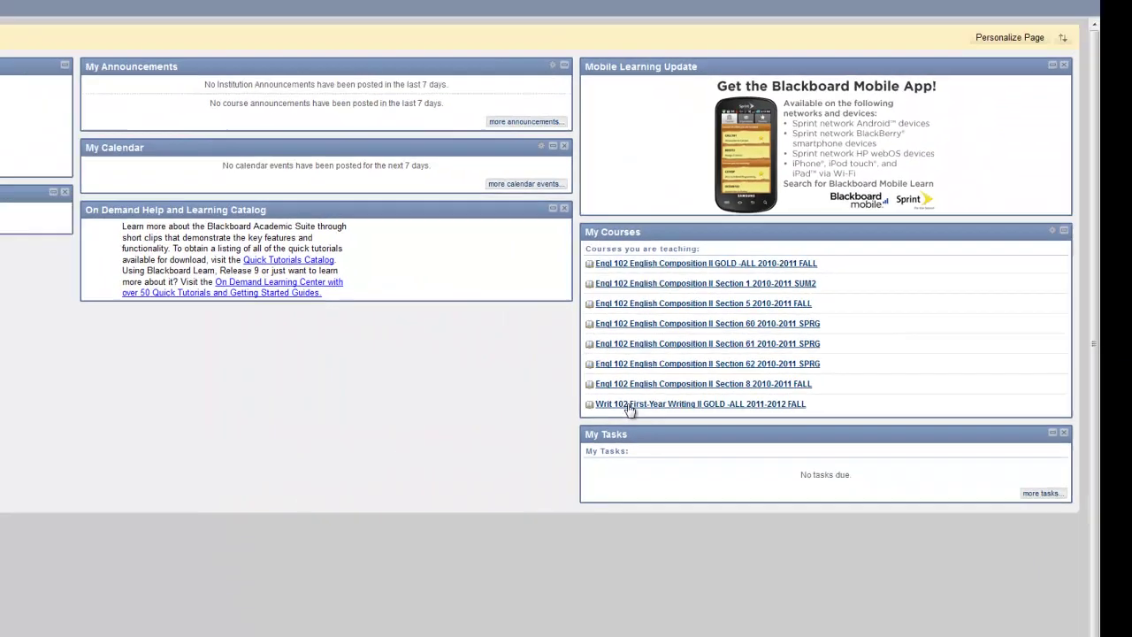
click(327, 423)
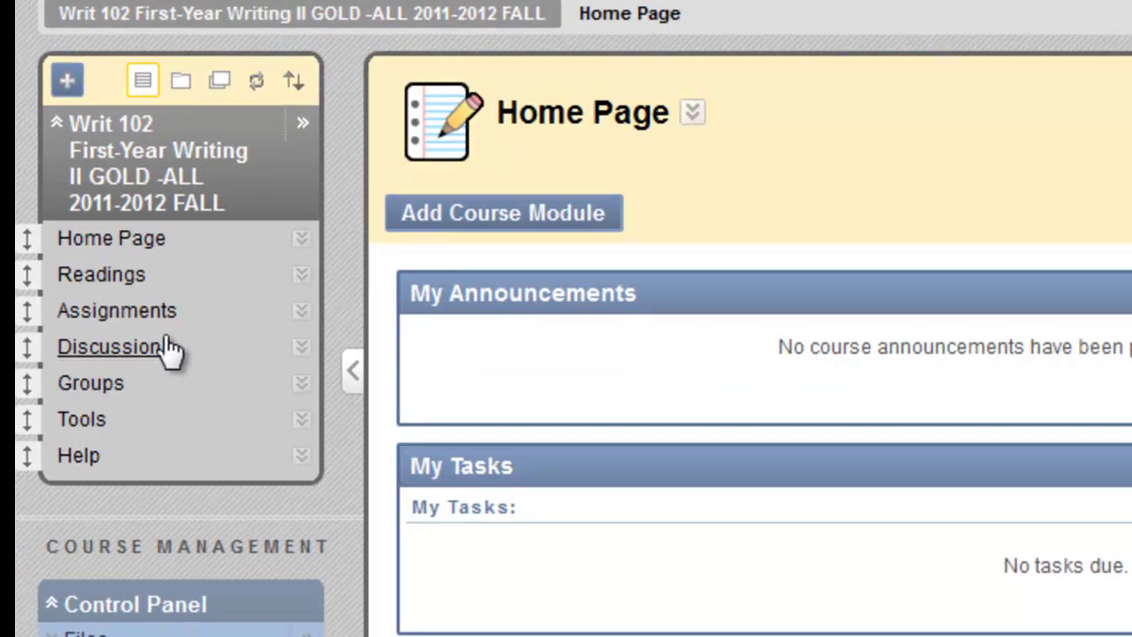
click(116, 312)
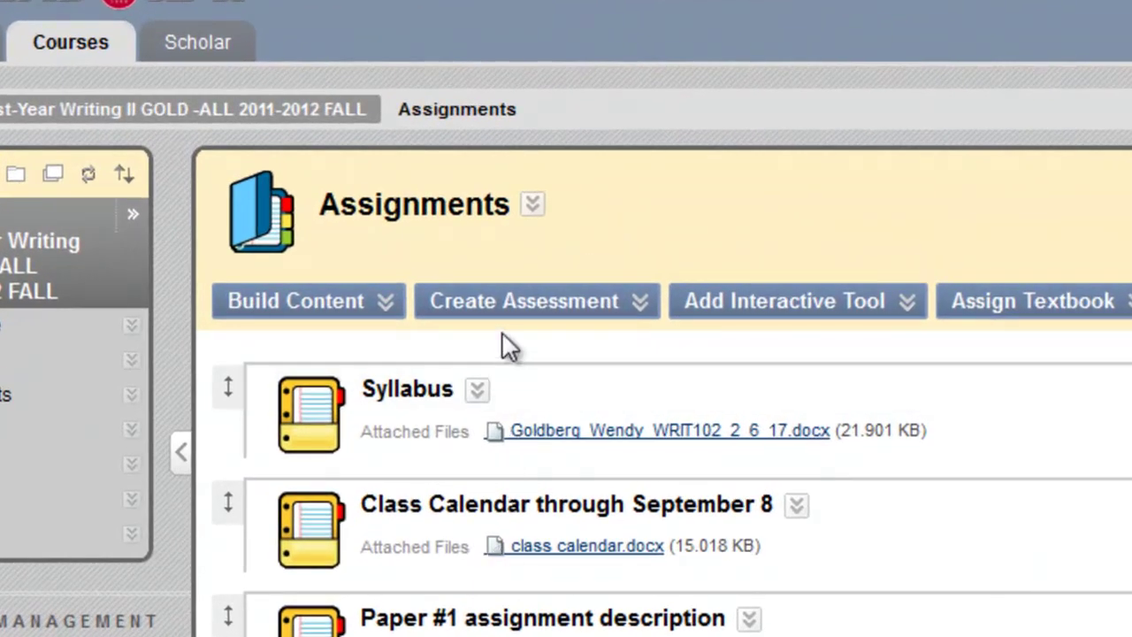
Step: Create a SafeAssignment named 'Paper 2' with 100 points possible
click(509, 311)
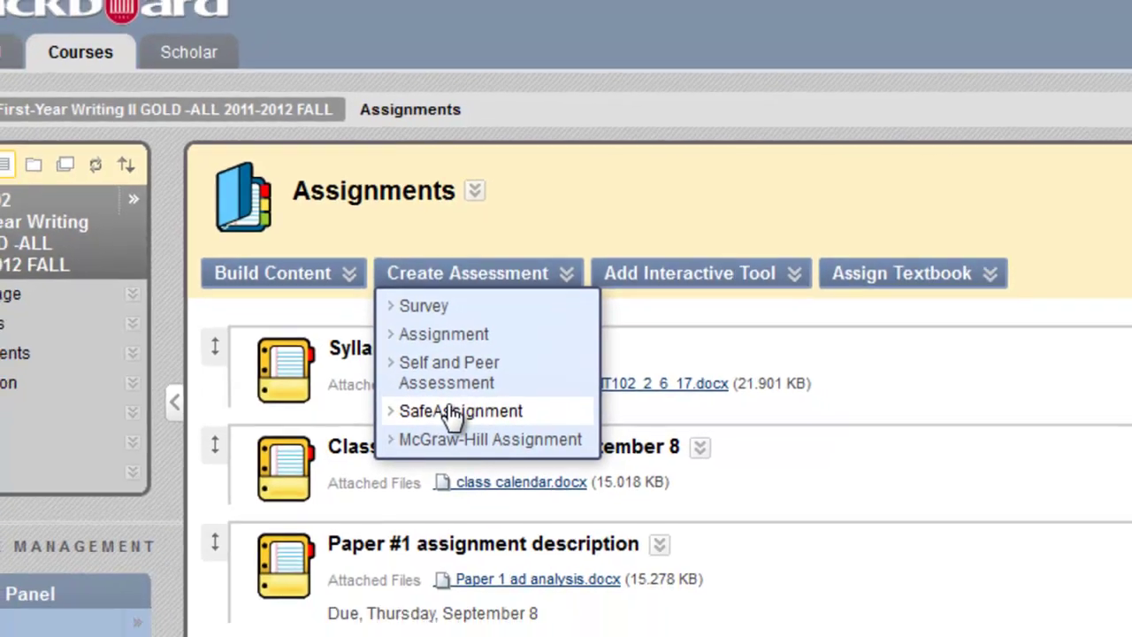
click(509, 465)
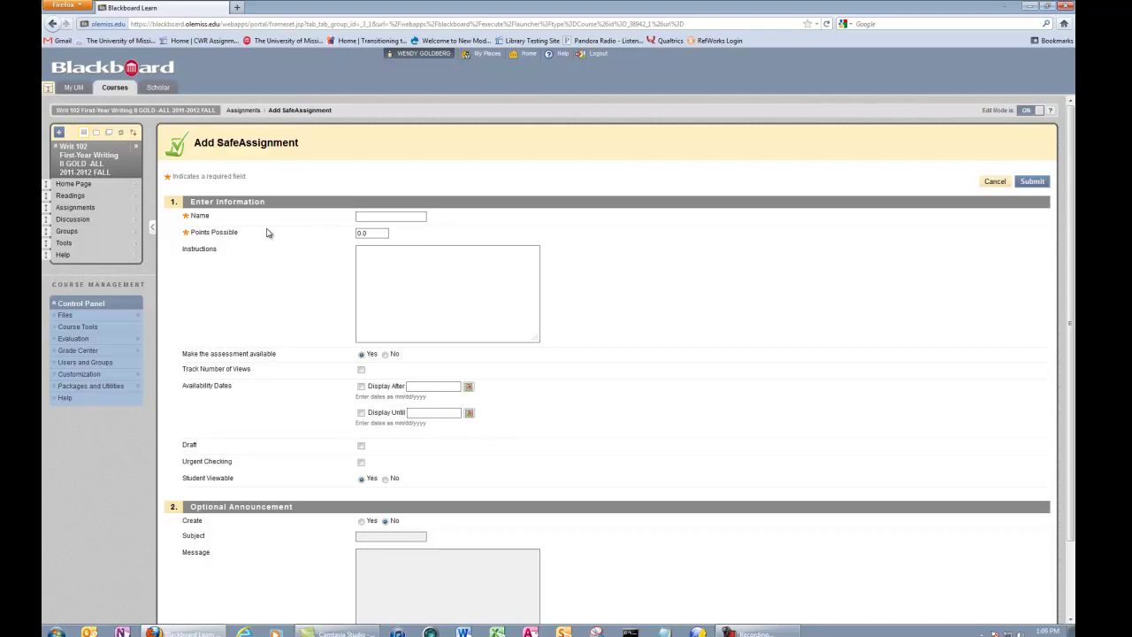
click(379, 217)
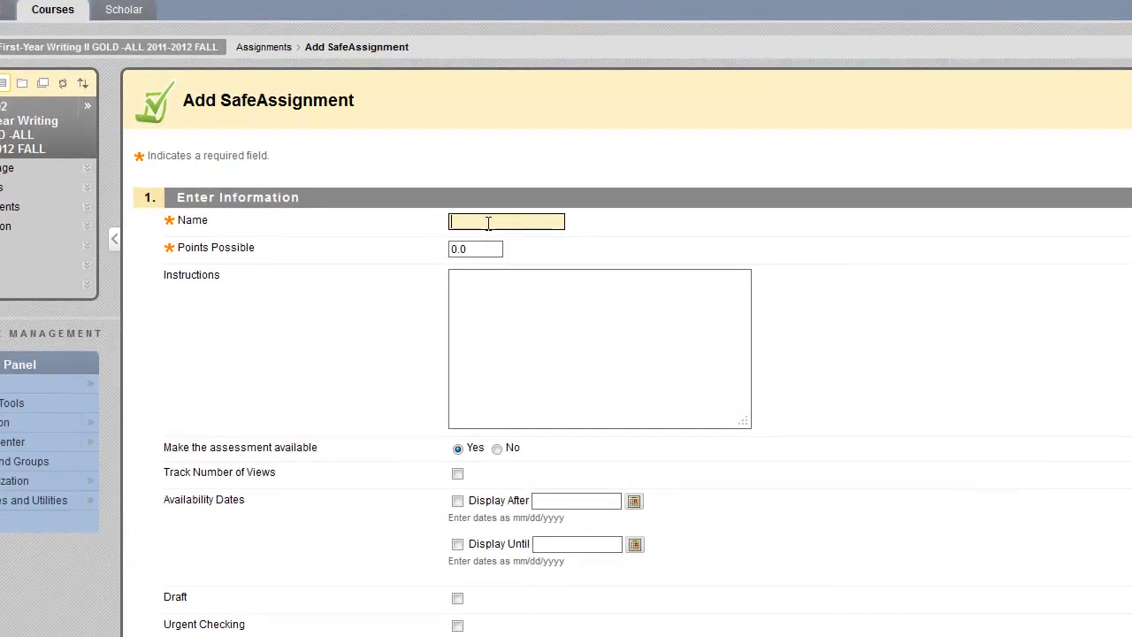
text(Paper 2)
click(488, 240)
click(478, 248)
drag(478, 249, 443, 254)
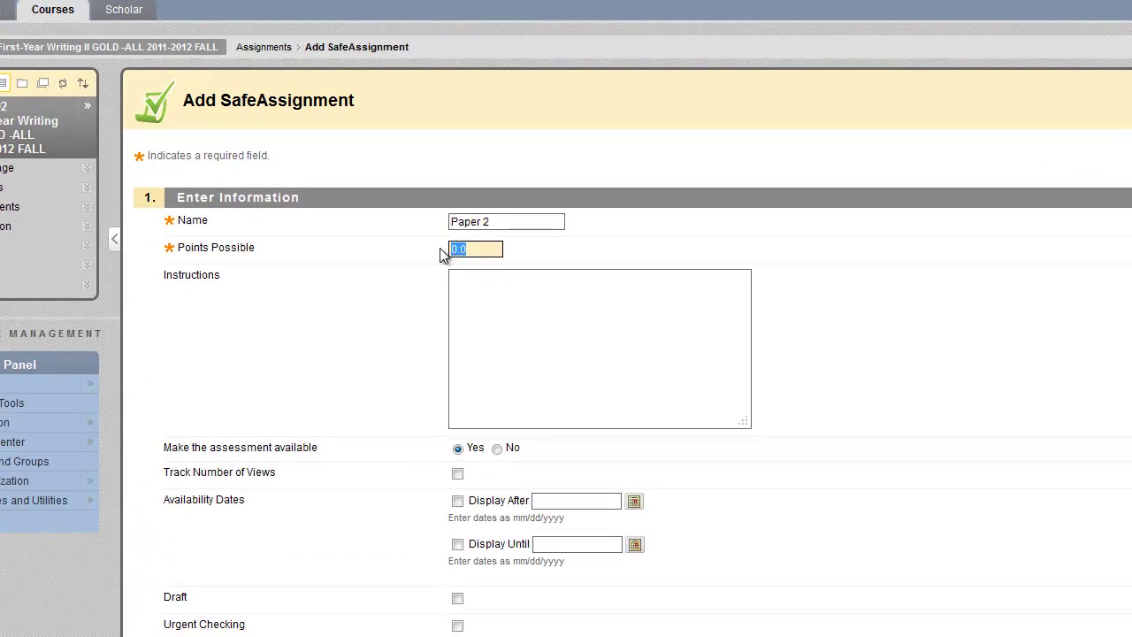
text(100)
key(Down)
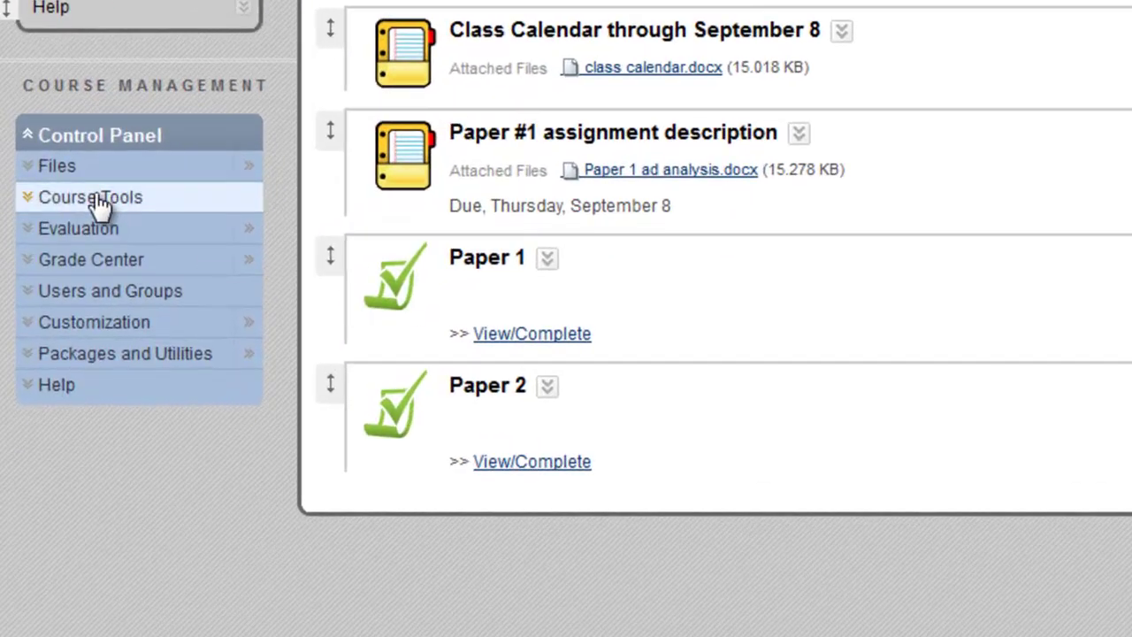
Step: Go to Course Tools > SafeAssign > SafeAssignments and view Paper 1's submissions
click(95, 202)
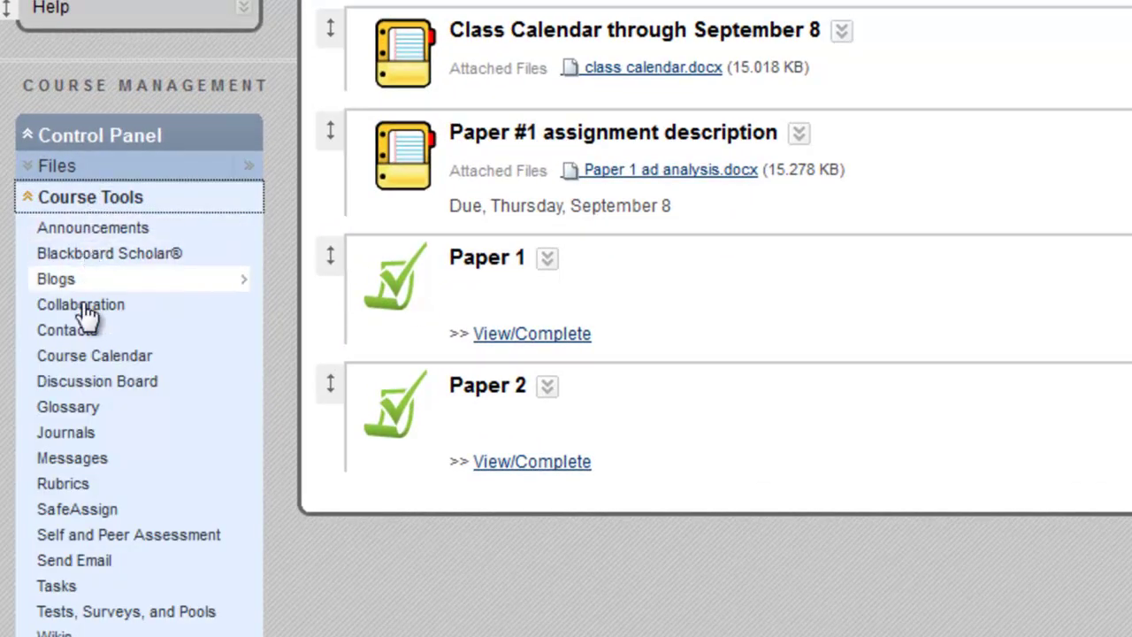
click(86, 513)
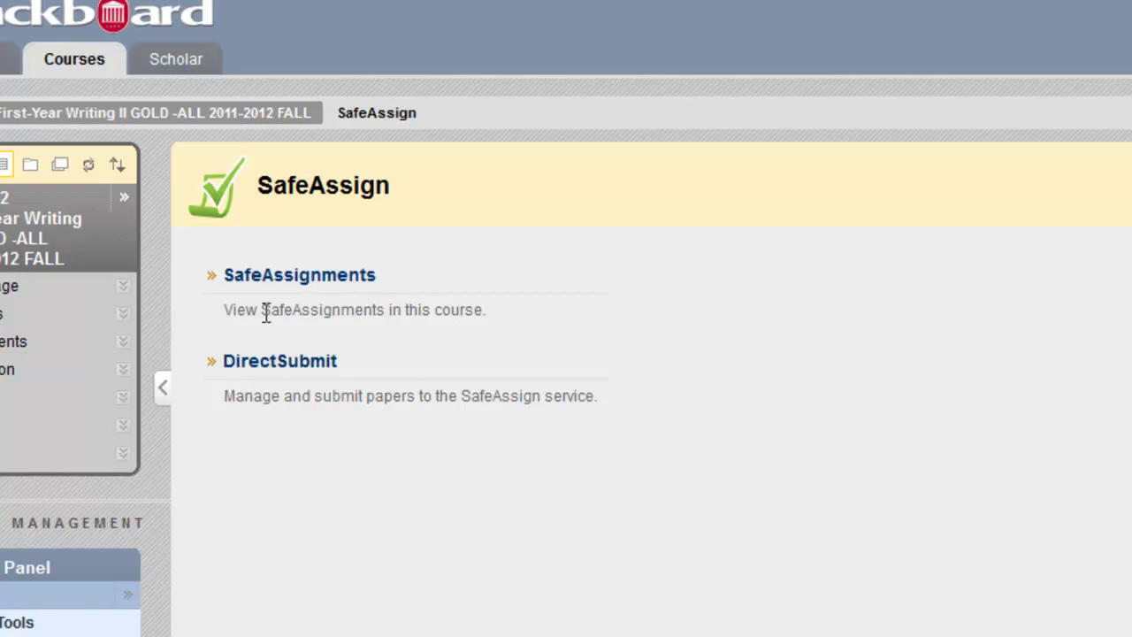
click(271, 284)
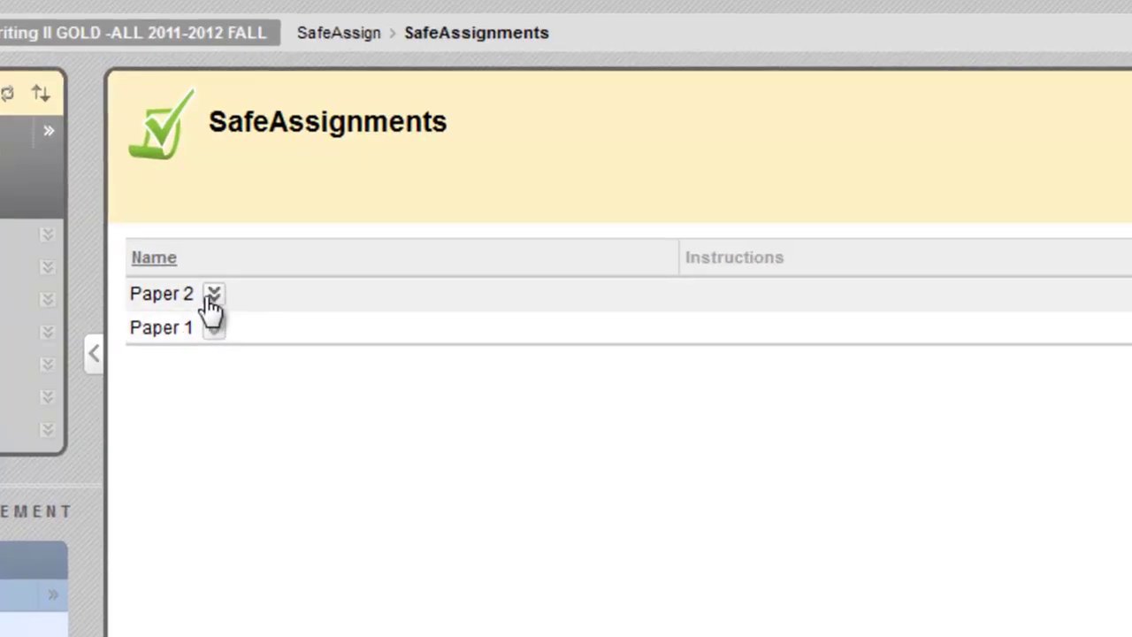
click(213, 329)
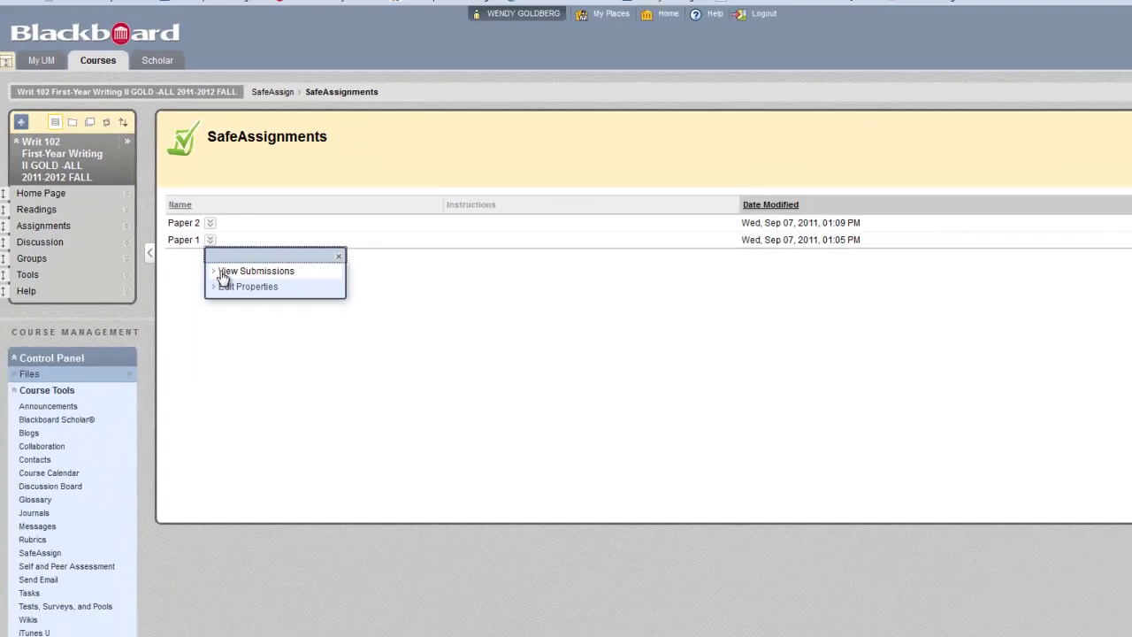
click(241, 392)
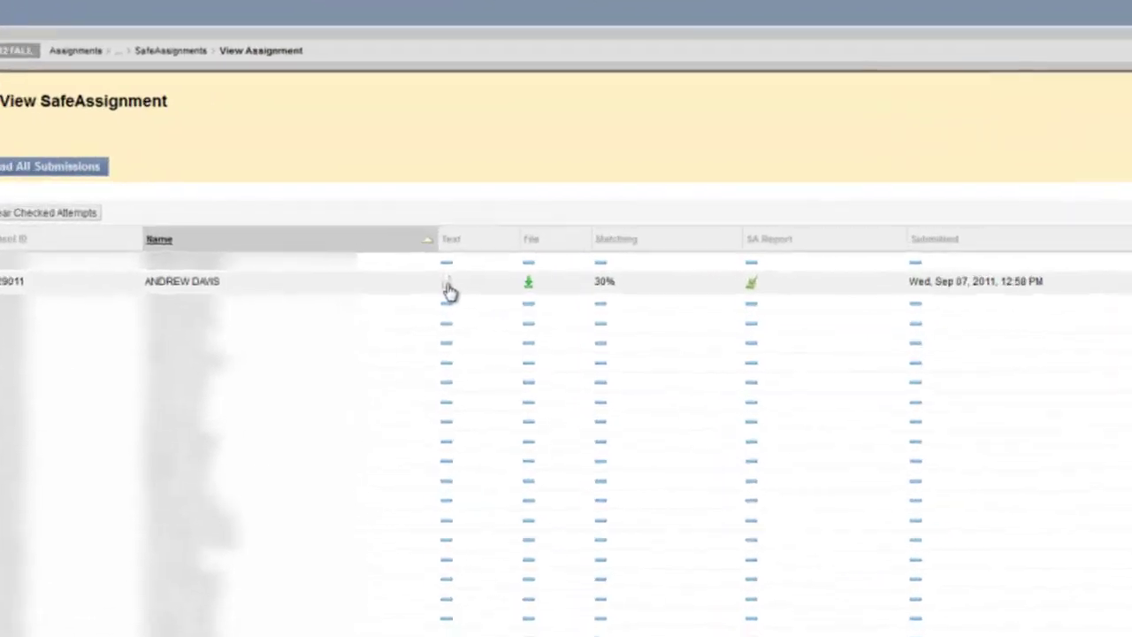
click(448, 287)
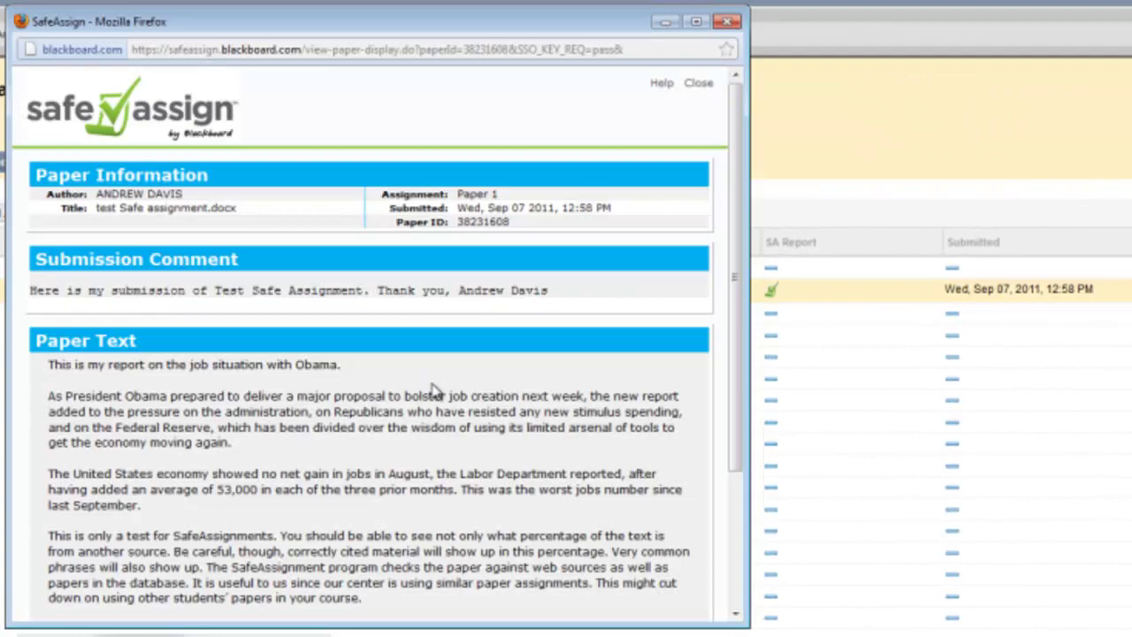
scroll(434, 389, down, 3)
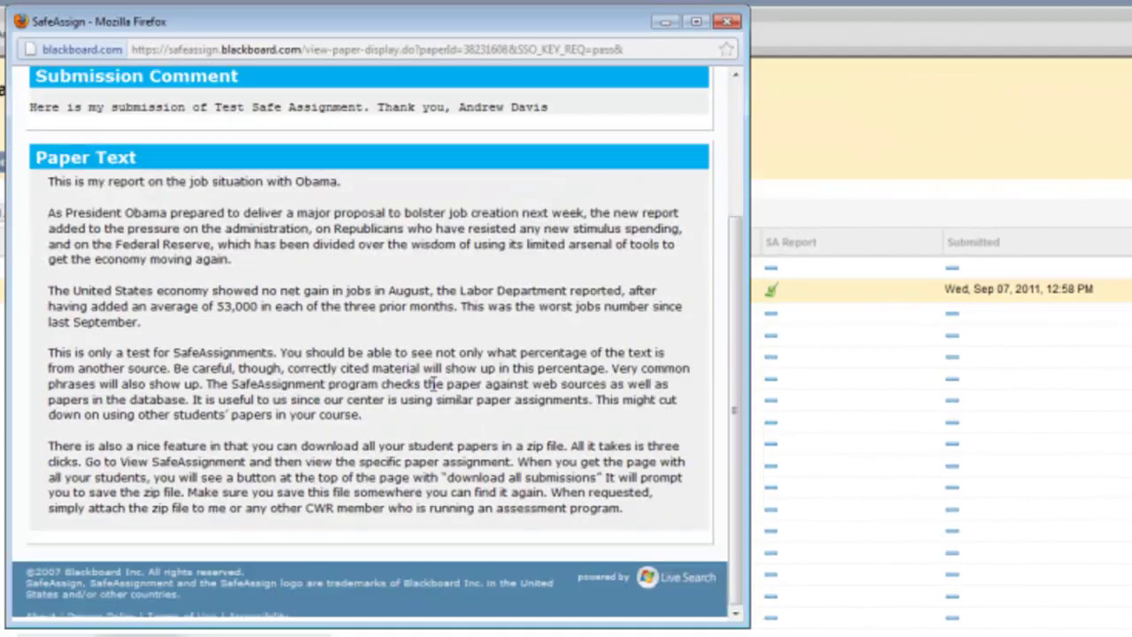
scroll(433, 383, up, 5)
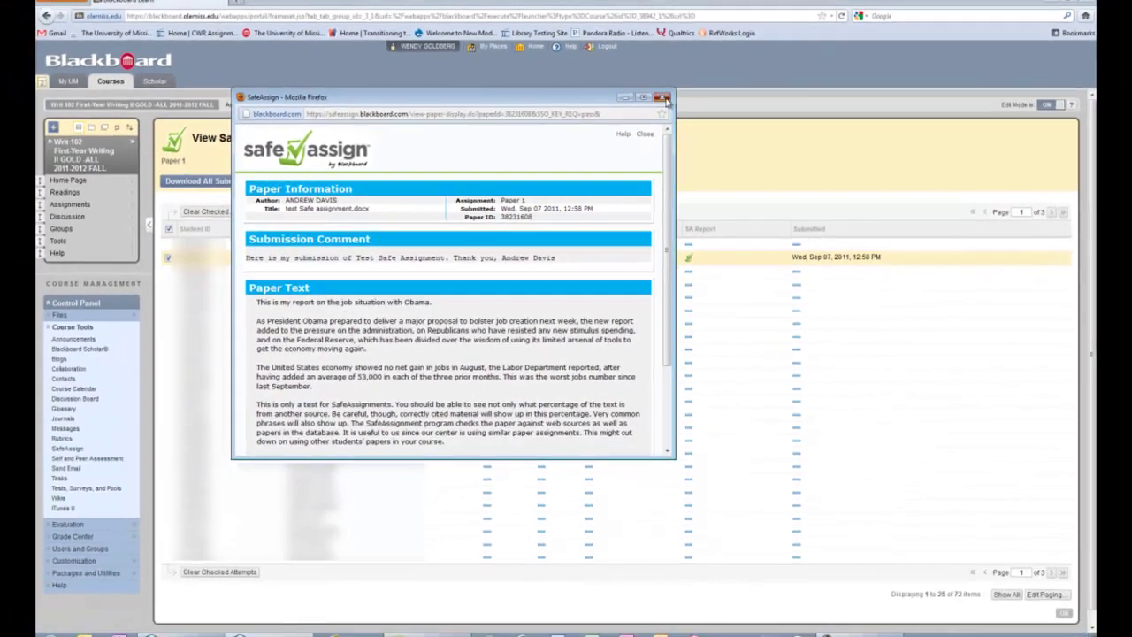
click(666, 98)
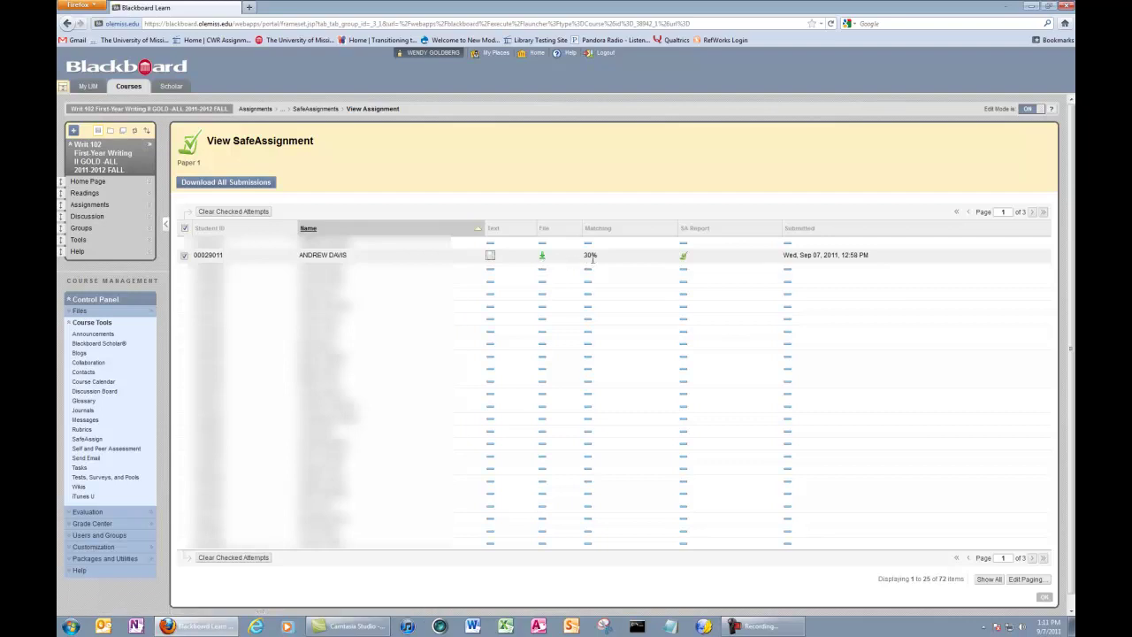
drag(584, 256, 596, 256)
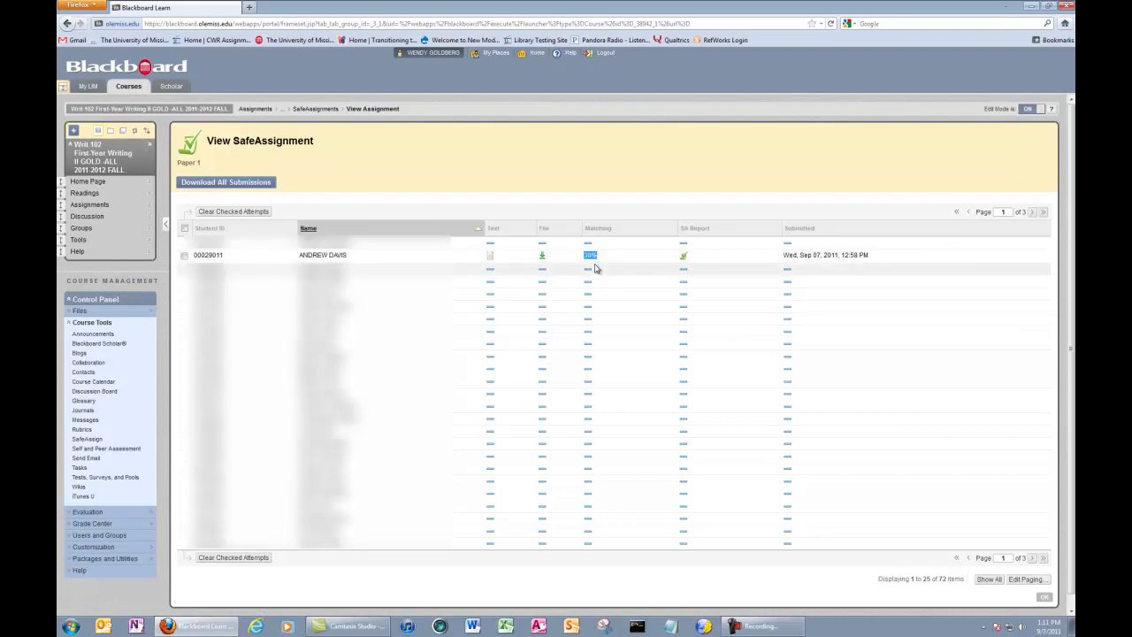
Step: Open the submission's SafeAssign report and scroll down to its Paper Text
click(684, 259)
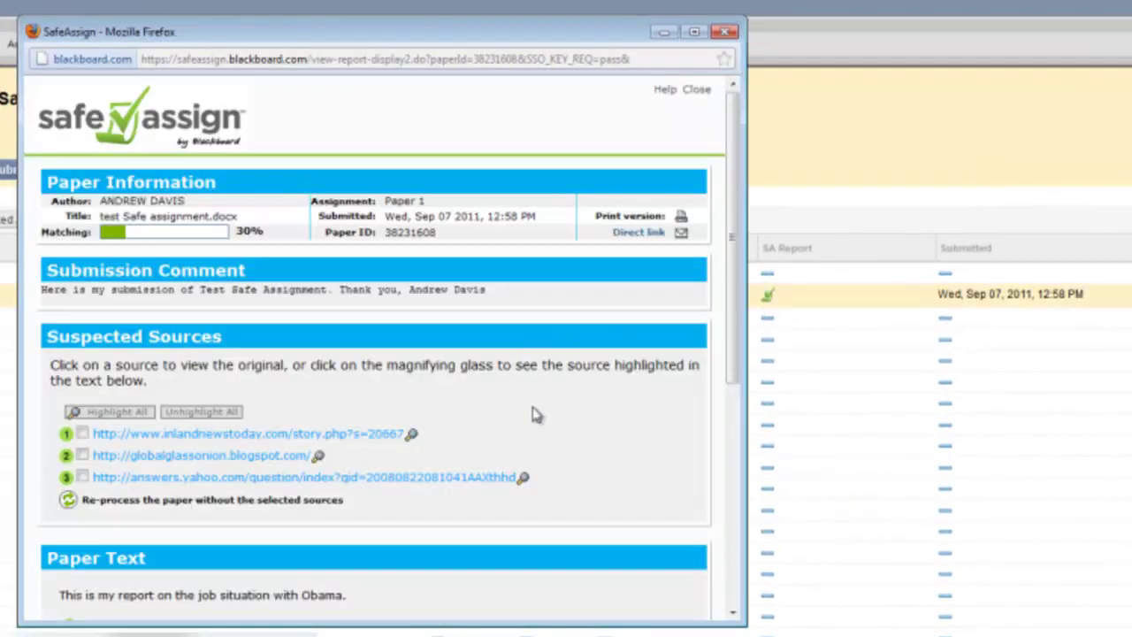
scroll(564, 417, down, 2)
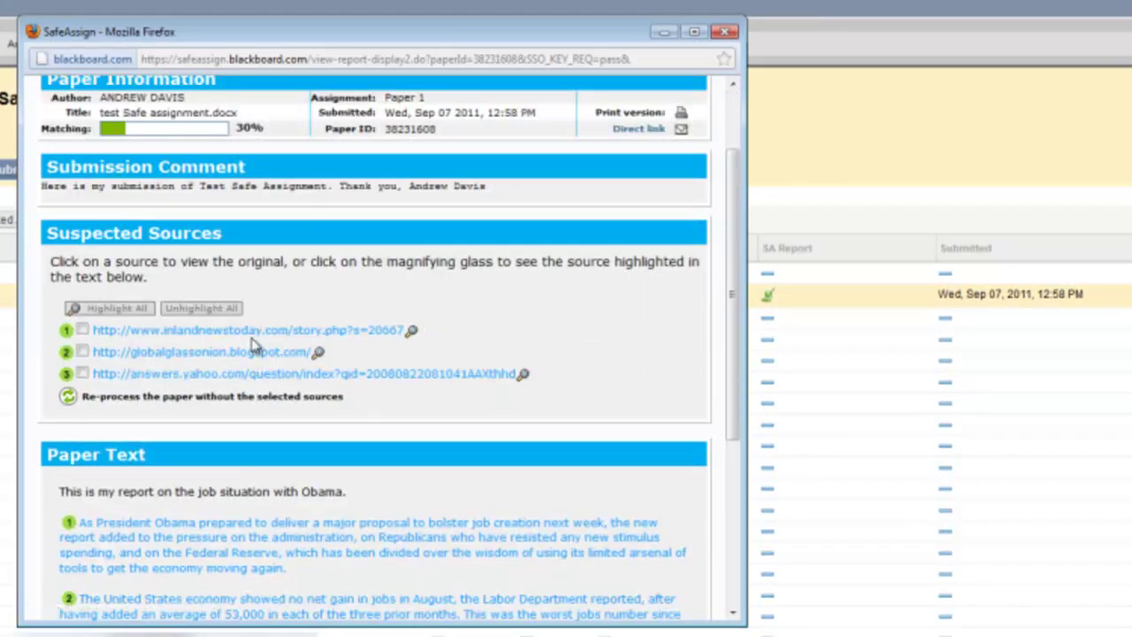
scroll(423, 426, down, 4)
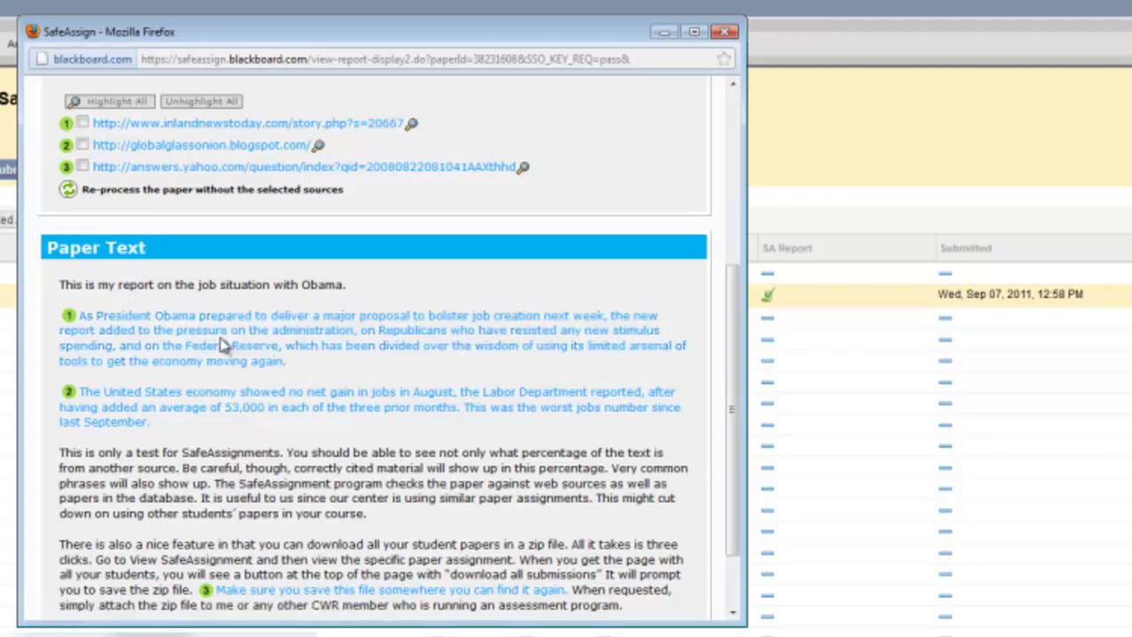
Step: Compare the first and third matched passages with their suspected sources
click(248, 341)
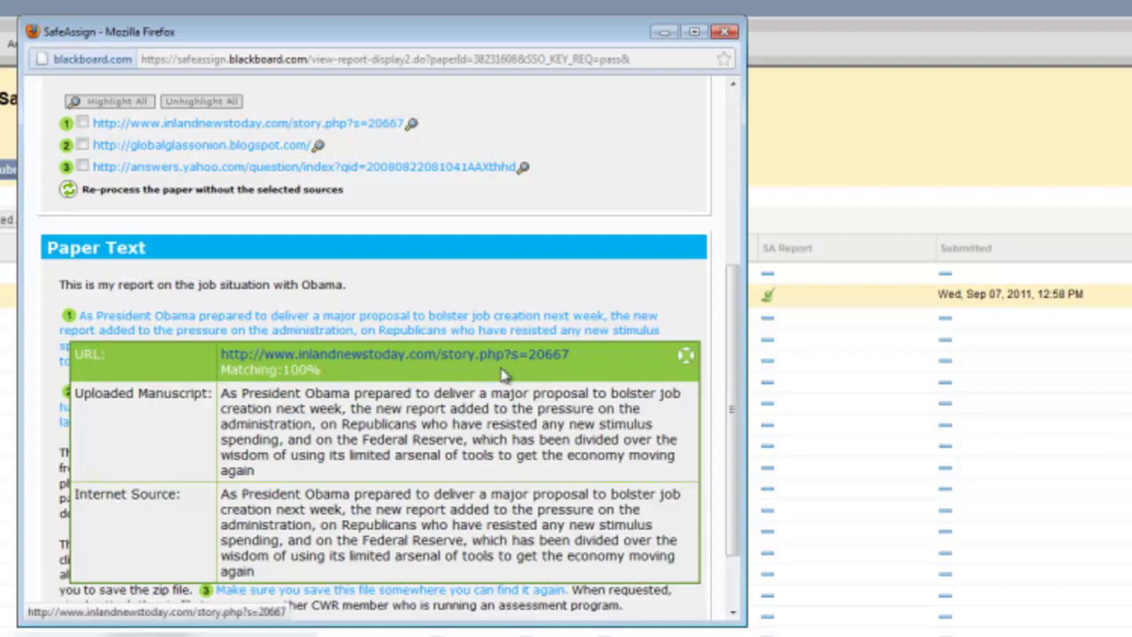
click(686, 358)
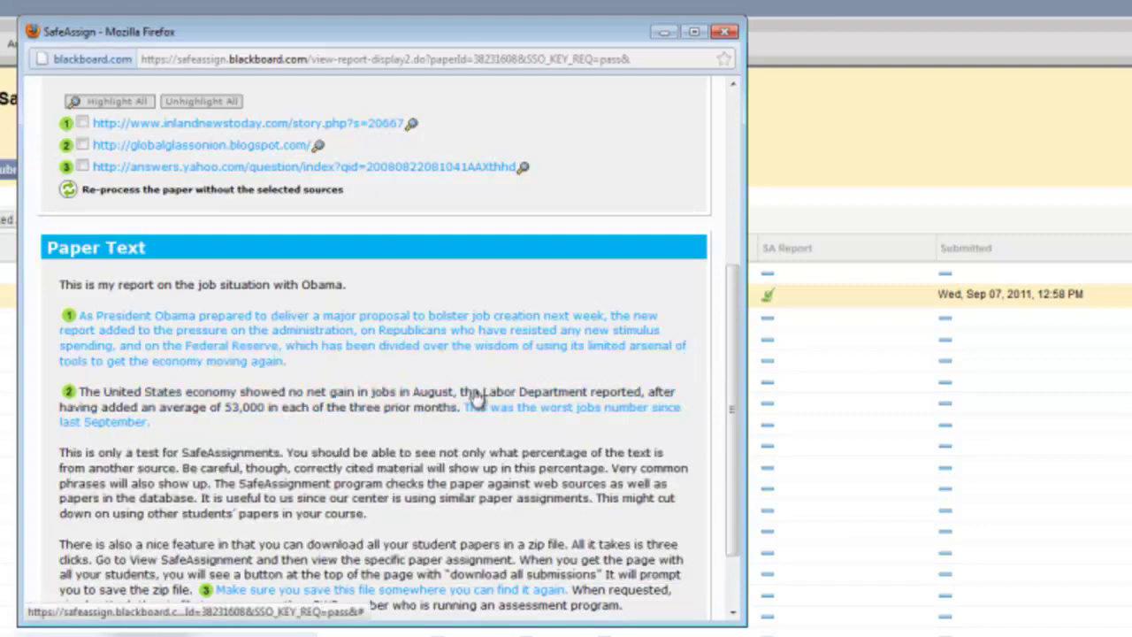
scroll(475, 398, down, 2)
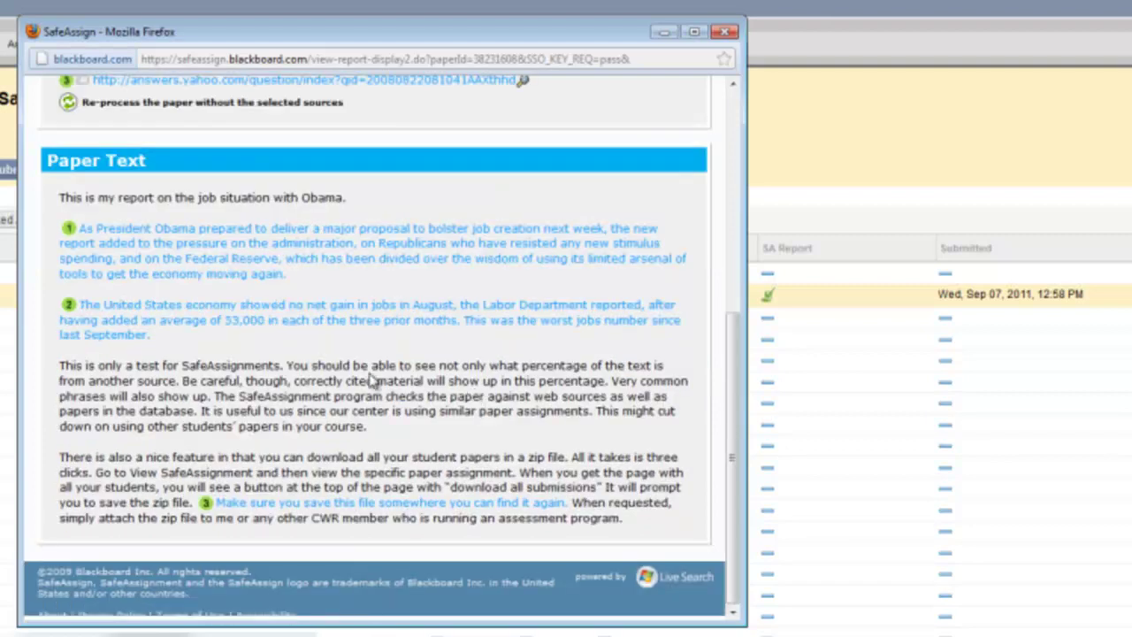
click(319, 510)
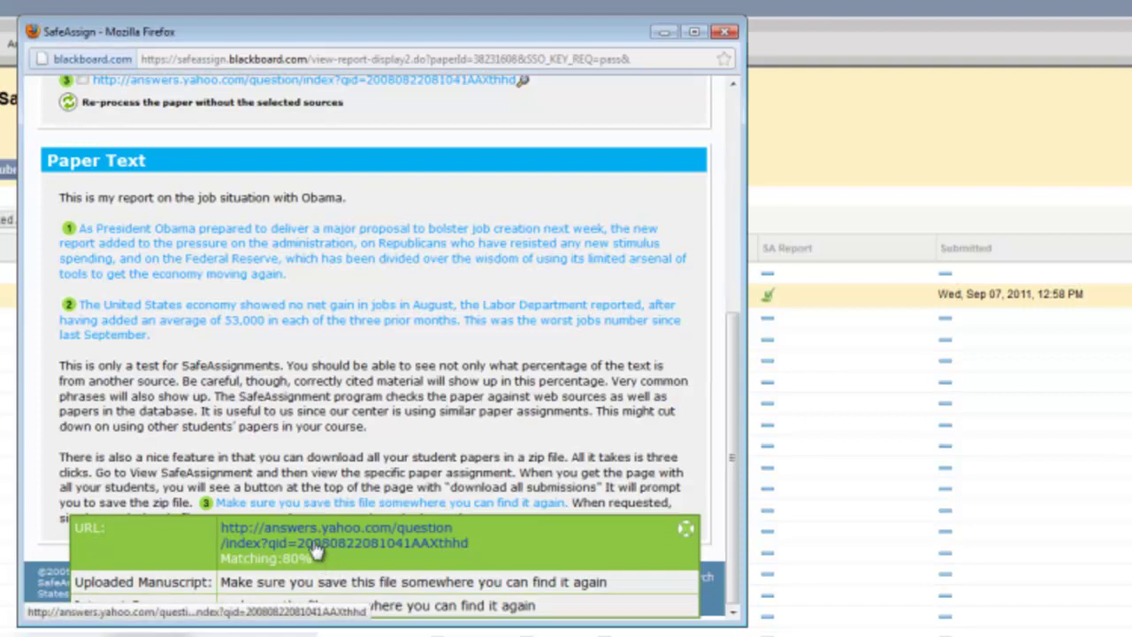
click(688, 535)
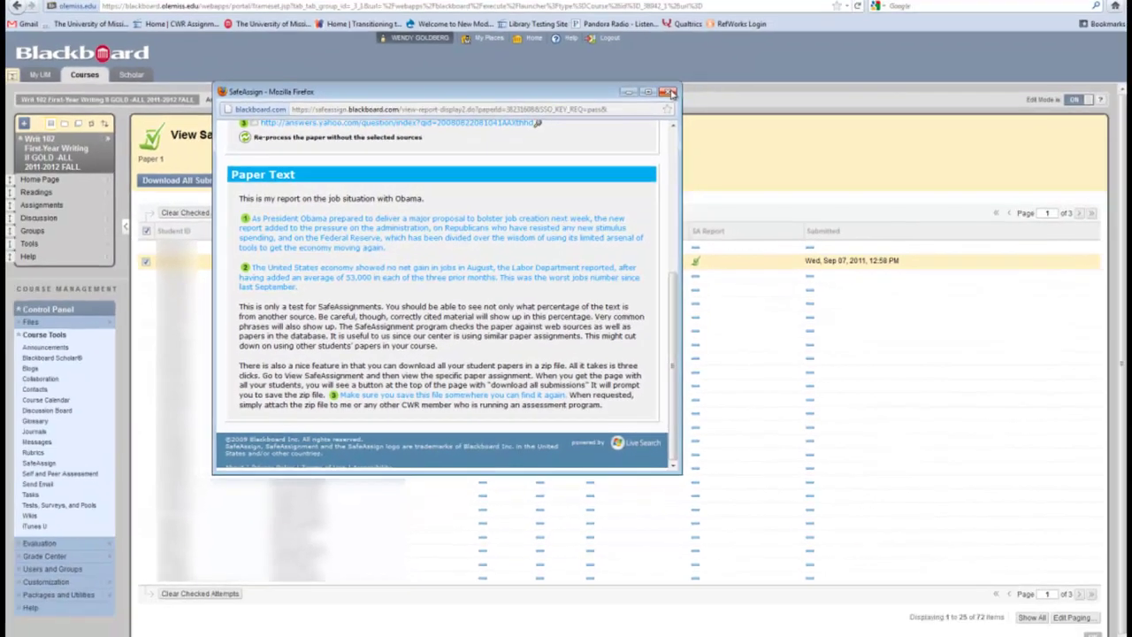
Step: Close the report and download all Paper 1 submissions as Paper+1-papers.zip, choosing Save File
click(718, 40)
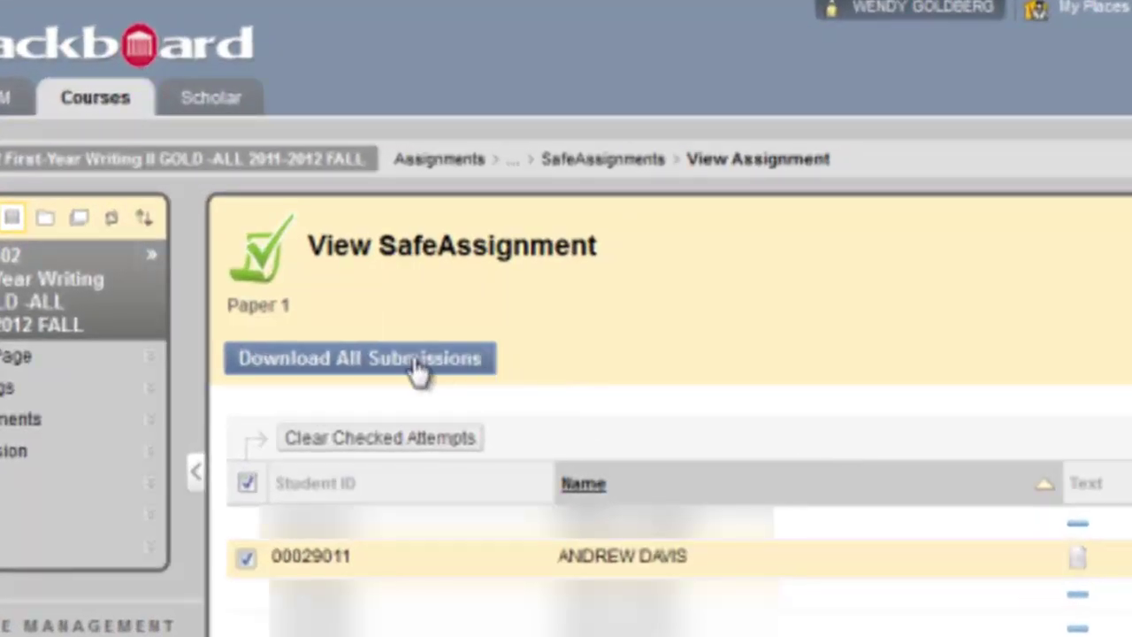
click(419, 370)
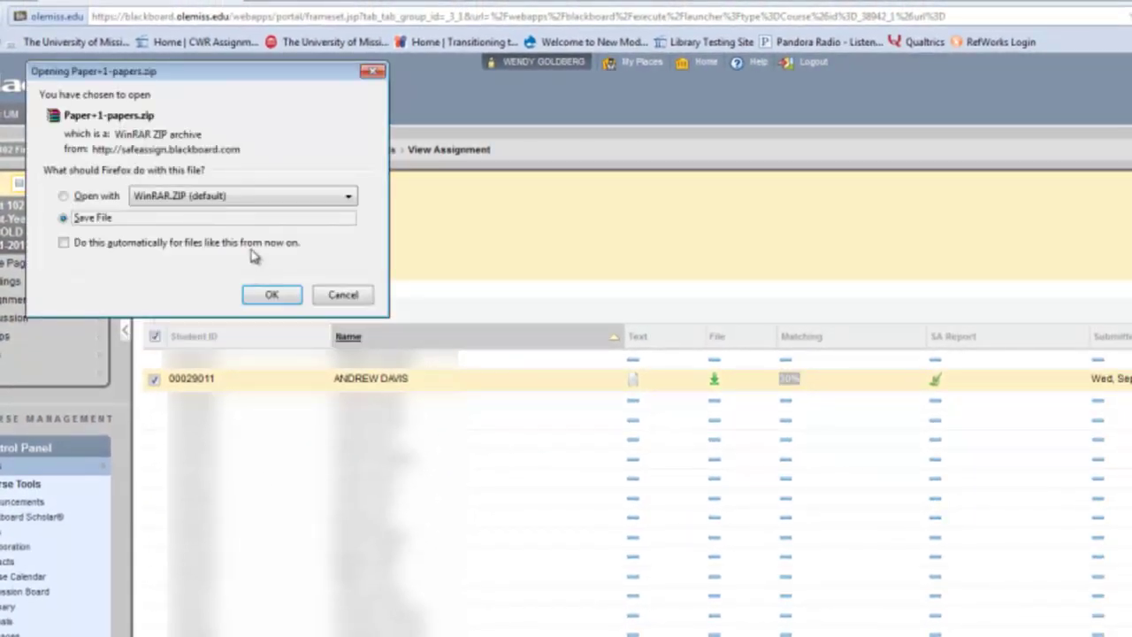
drag(197, 78, 431, 97)
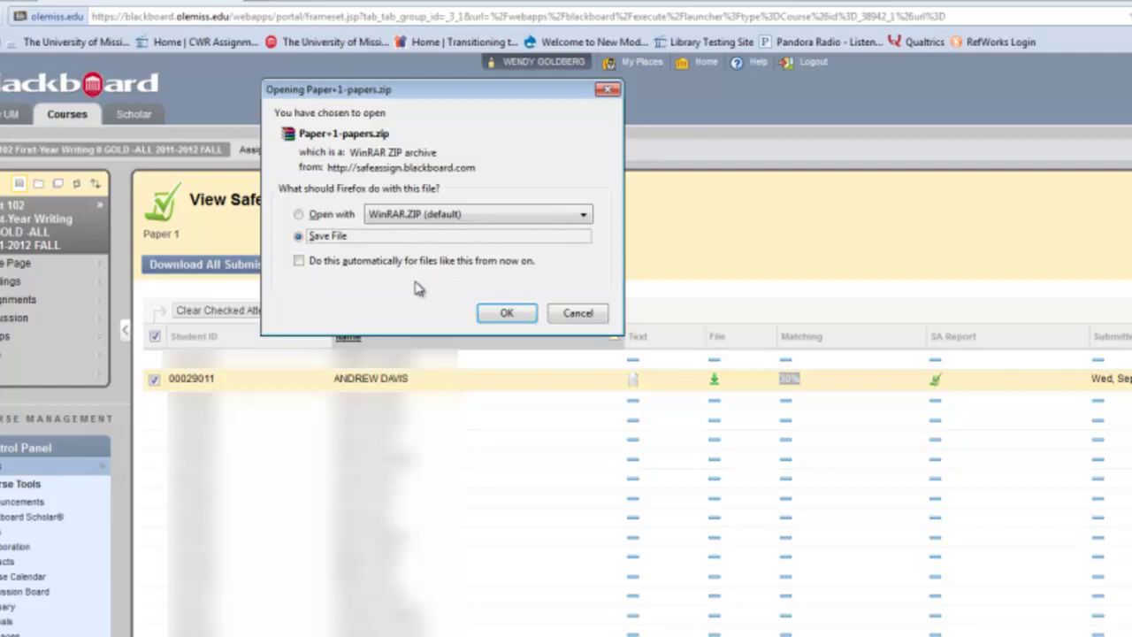
click(505, 314)
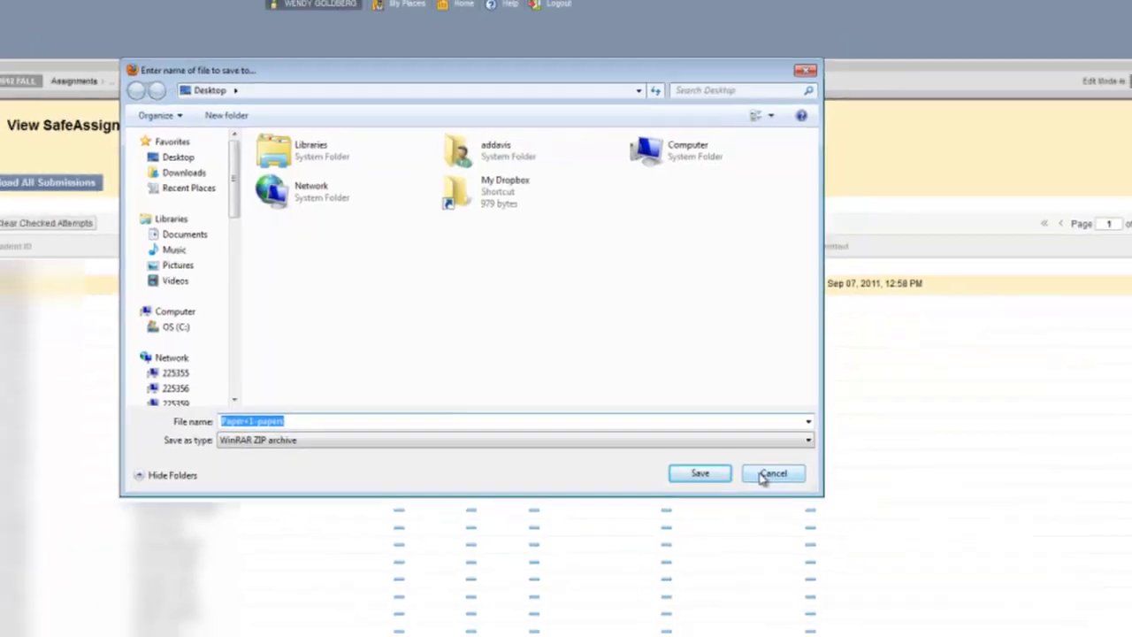
Step: Save the zip to the Desktop under its default file name
click(763, 476)
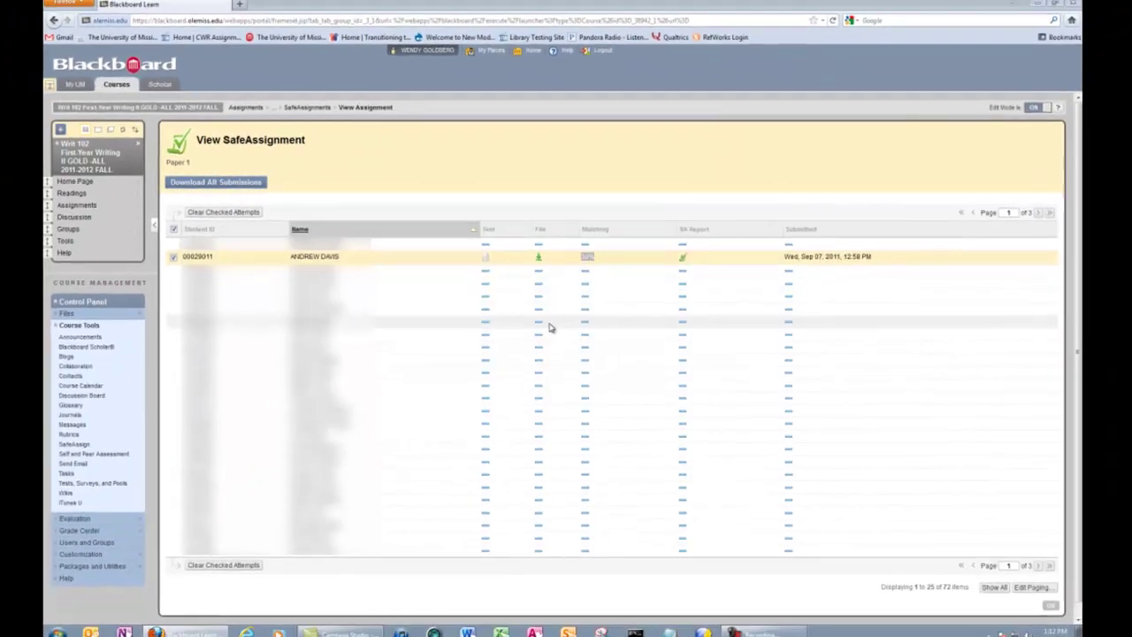